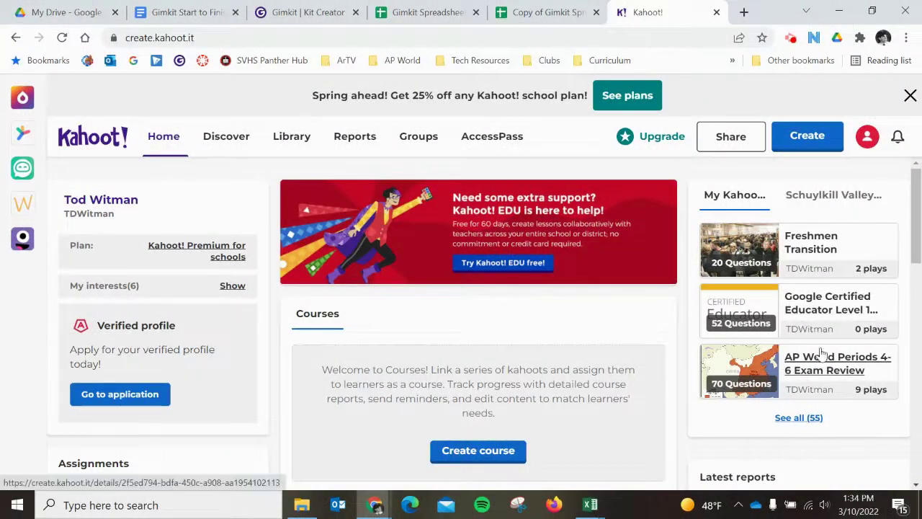
# Open the Reports page of the AP World Periods 4-6 Exam Review kahoot from its options menu
pyautogui.scroll(-2, 821, 351)
pyautogui.scroll(1, 879, 331)
pyautogui.click(837, 291)
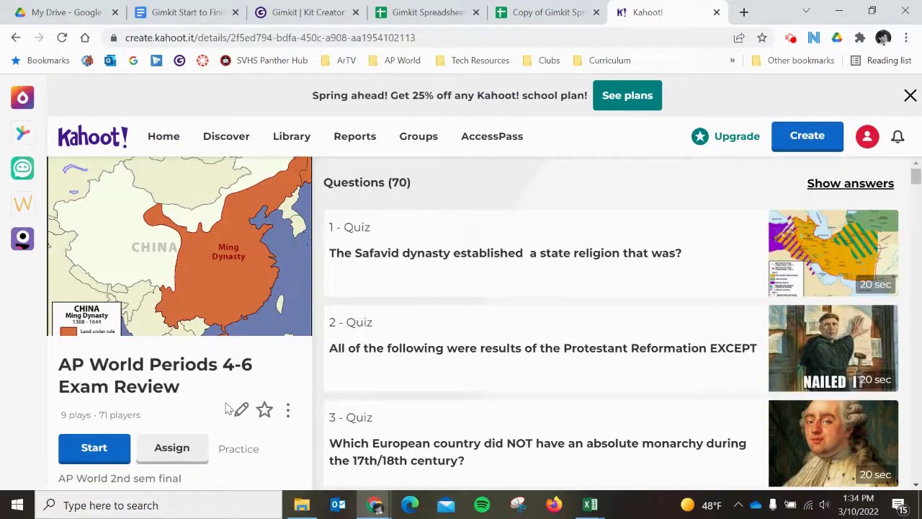
pyautogui.click(288, 410)
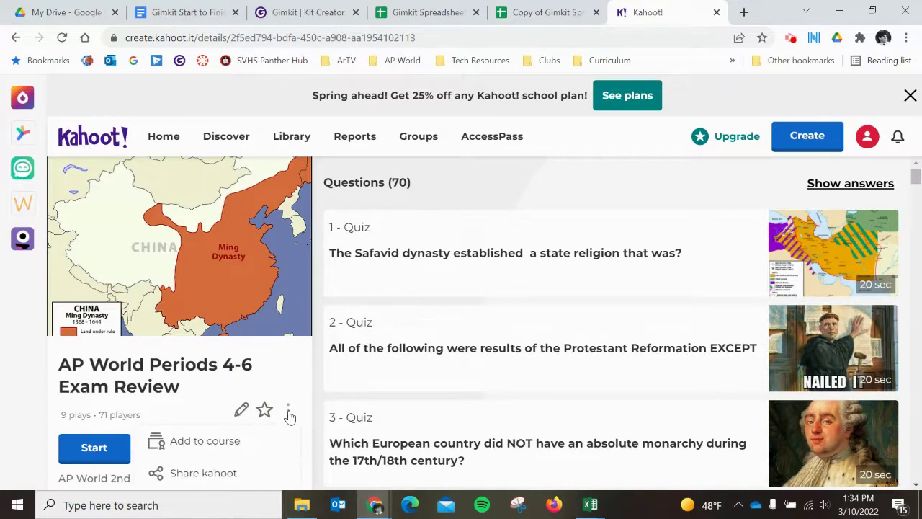
pyautogui.scroll(-3, 288, 415)
pyautogui.click(204, 322)
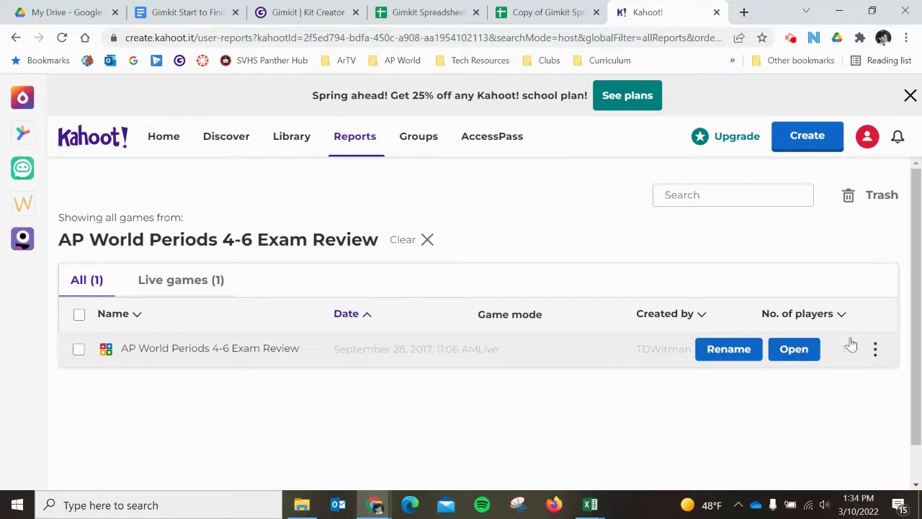
# Download the September 28, 2017 game report as an Excel spreadsheet
pyautogui.click(876, 353)
pyautogui.scroll(-1, 885, 366)
pyautogui.click(811, 406)
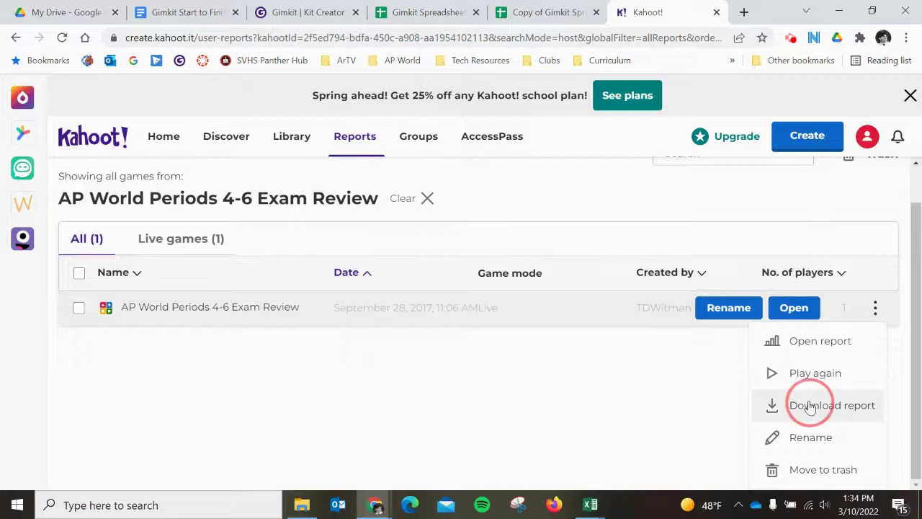
pyautogui.click(508, 309)
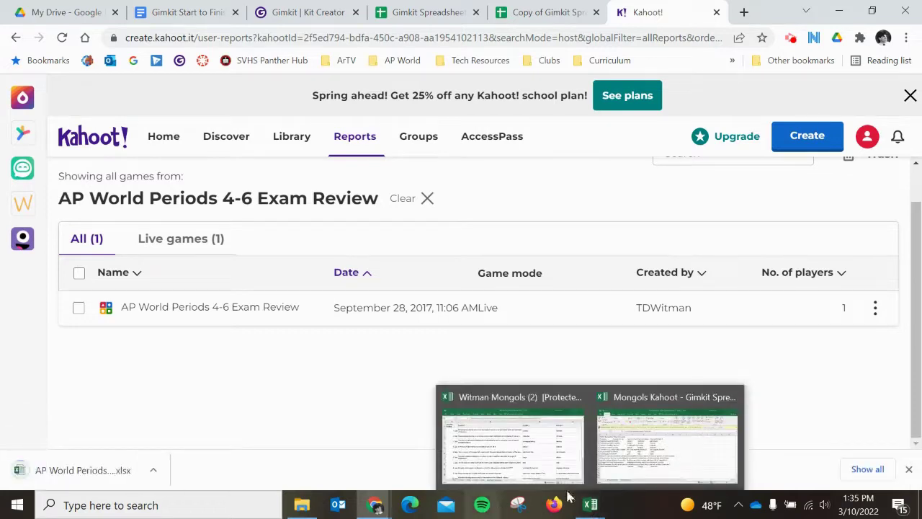
# Dismiss the download notice and open the Witman Mongols (2) workbook in Excel
pyautogui.click(908, 469)
pyautogui.click(590, 505)
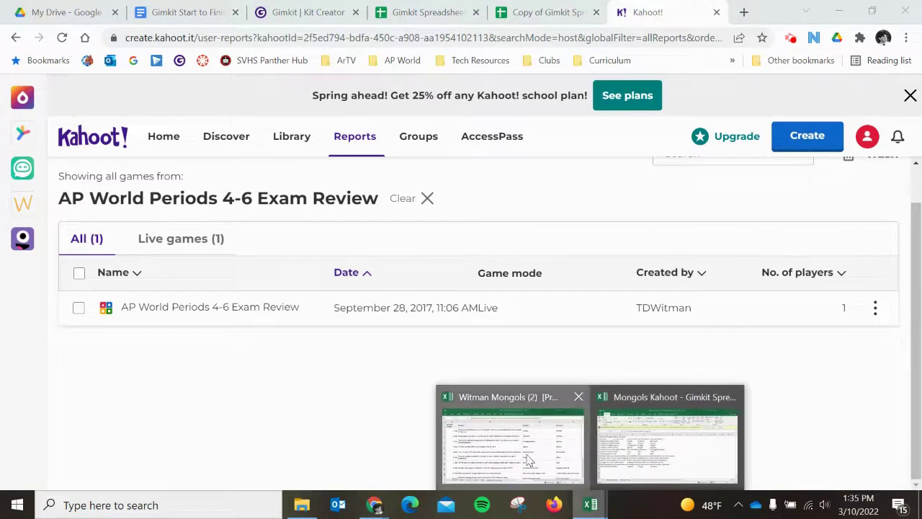
pyautogui.click(531, 461)
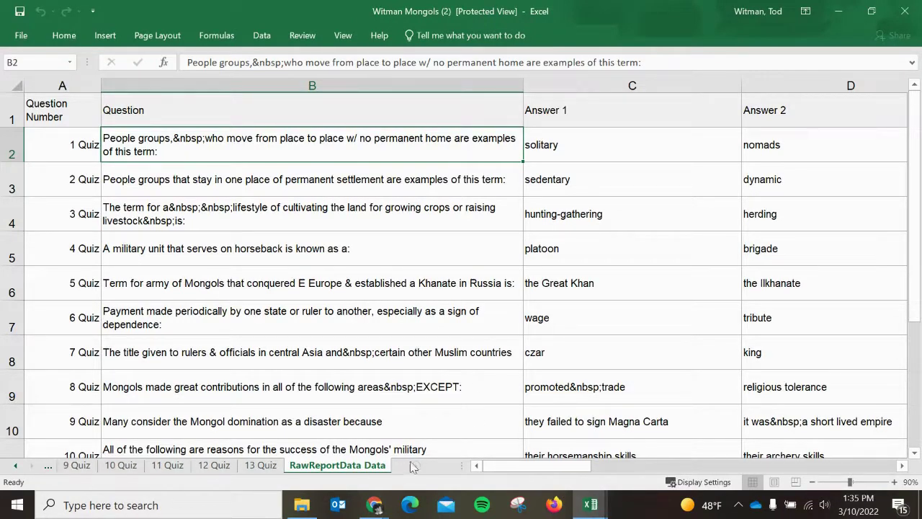
pyautogui.click(75, 466)
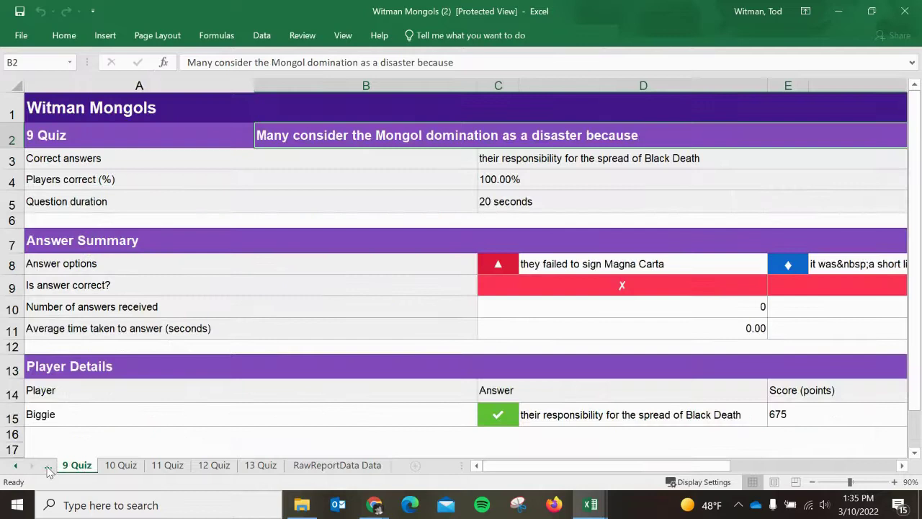
pyautogui.click(48, 467)
pyautogui.click(16, 466)
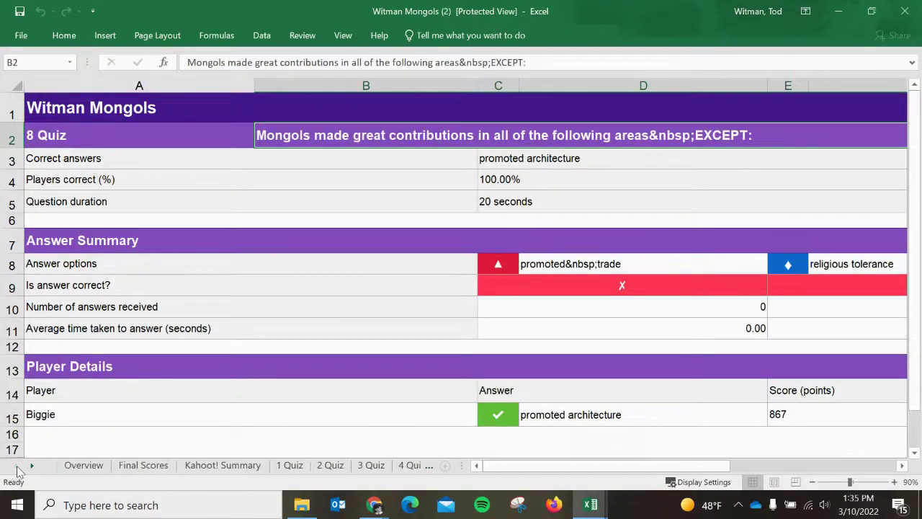
pyautogui.click(72, 466)
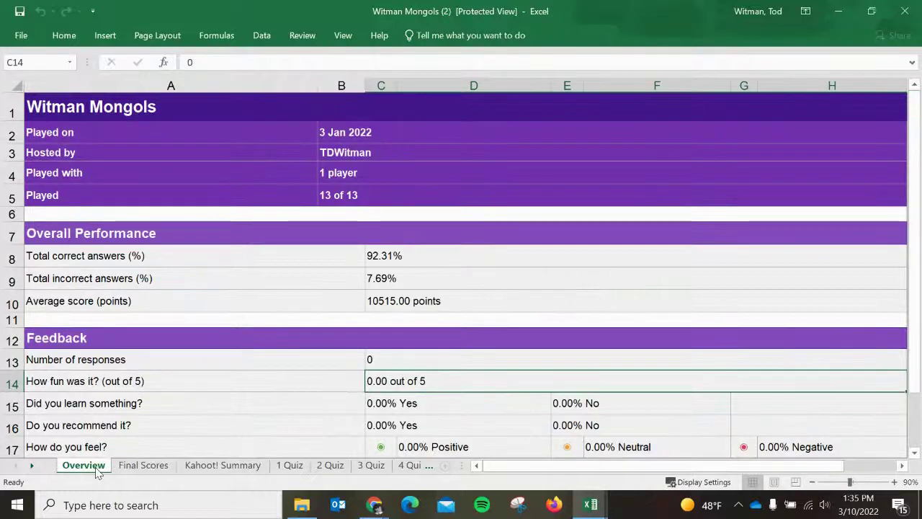
pyautogui.scroll(-3, 418, 309)
pyautogui.scroll(3, 417, 313)
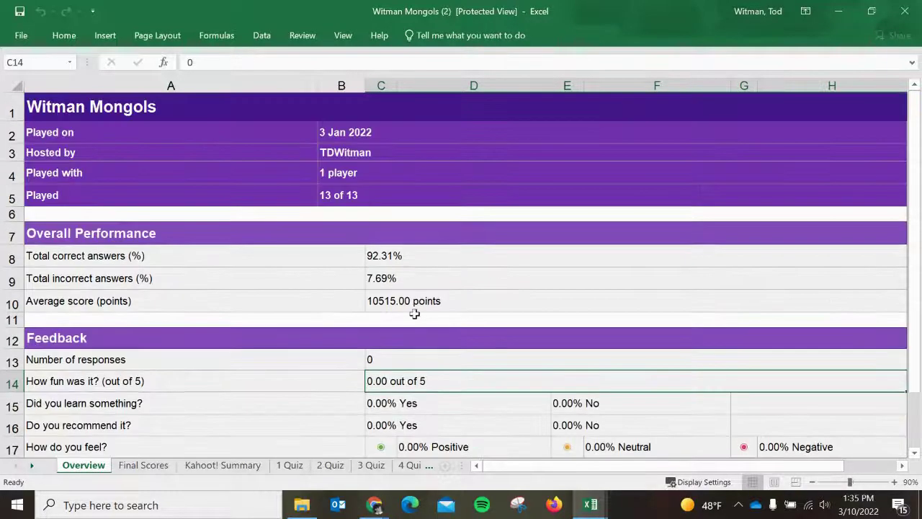
pyautogui.click(144, 465)
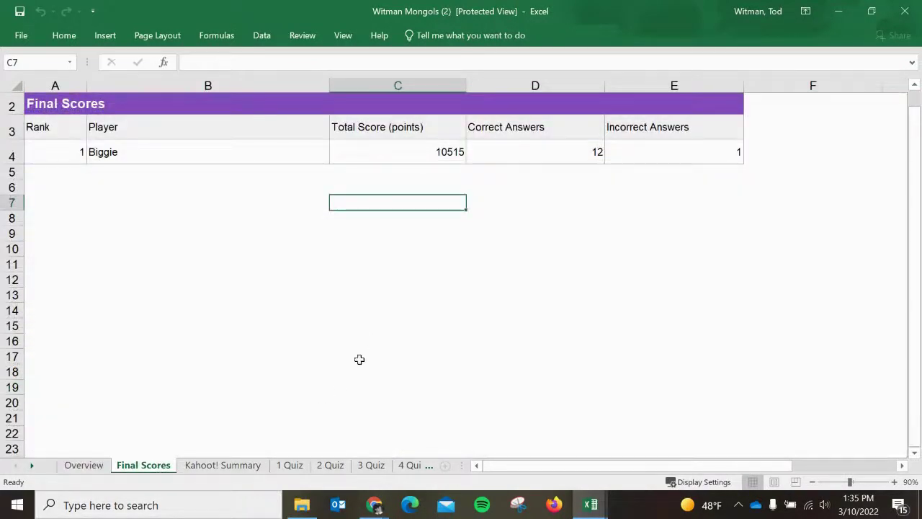
pyautogui.click(241, 469)
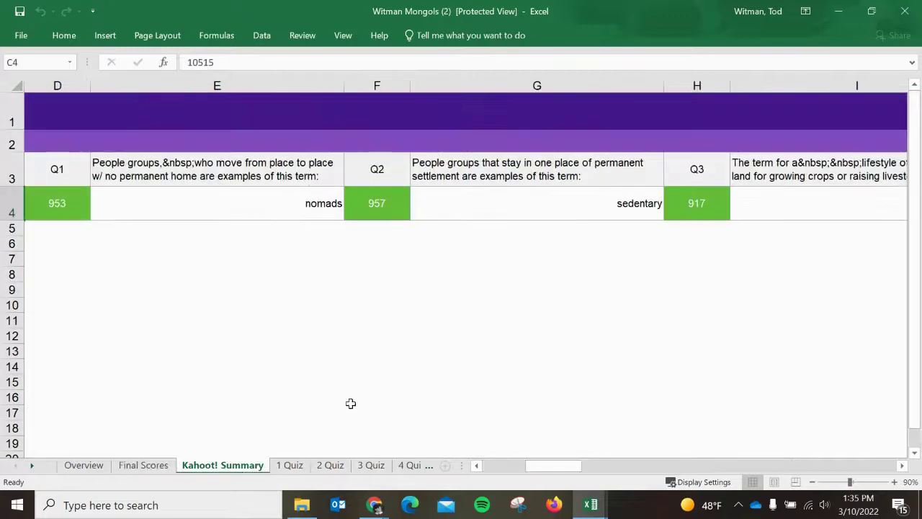
pyautogui.click(294, 467)
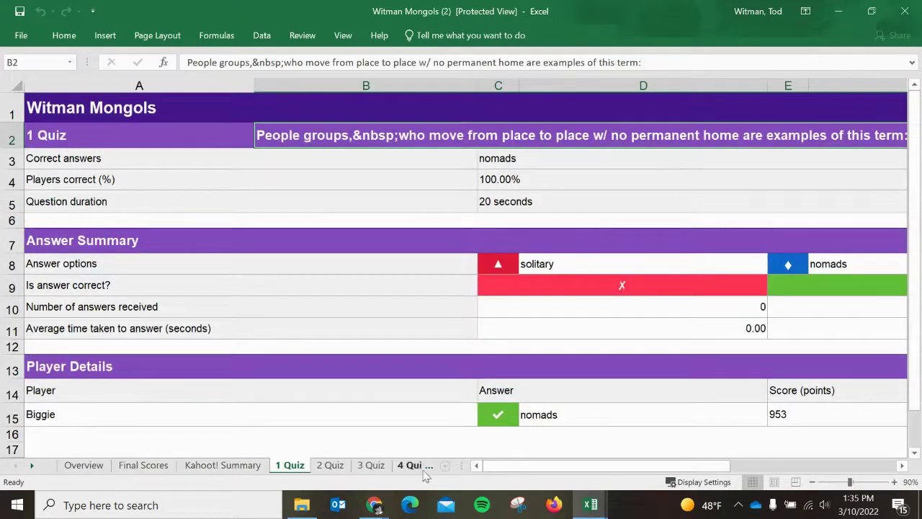
pyautogui.click(32, 466)
pyautogui.click(32, 466)
pyautogui.click(32, 466)
pyautogui.click(32, 466)
pyautogui.click(31, 466)
pyautogui.click(335, 466)
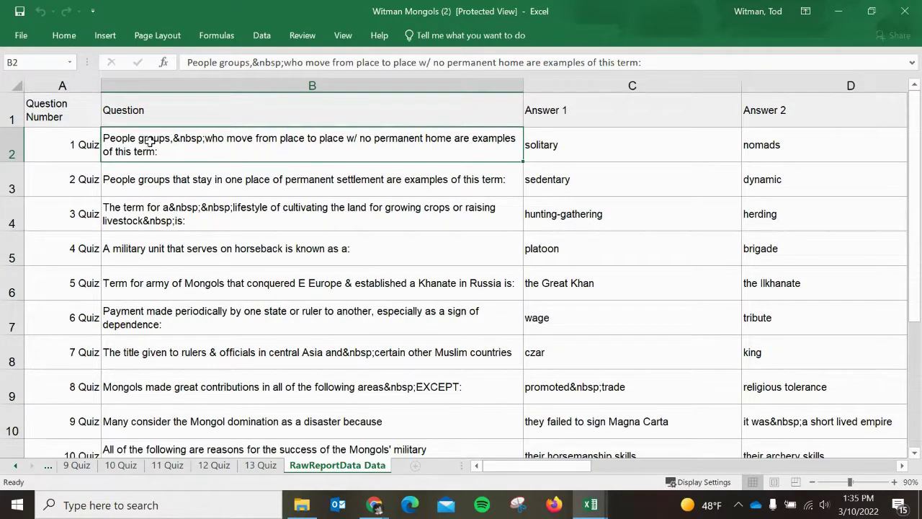
# Copy the 13 questions and four answer columns, B2:F14, from the RawReportData Data sheet
pyautogui.moveTo(554, 469); pyautogui.dragTo(638, 471)
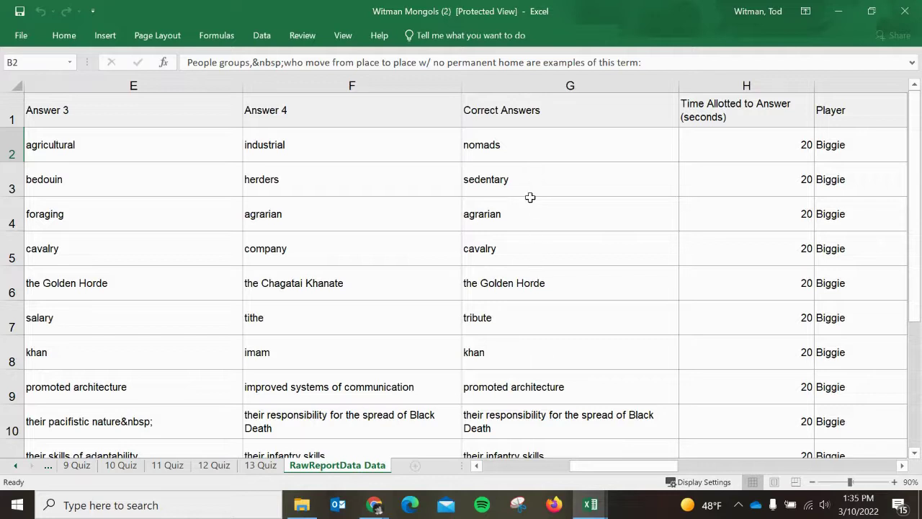
pyautogui.moveTo(662, 466); pyautogui.dragTo(643, 469)
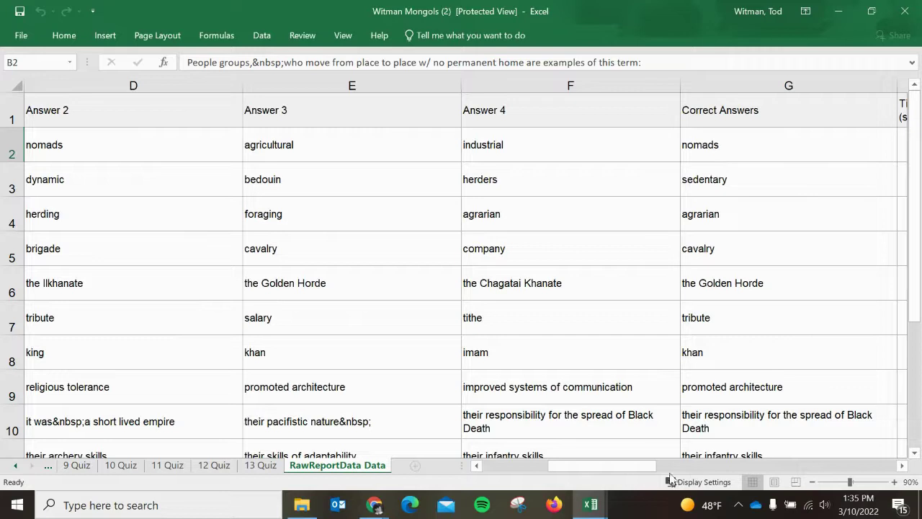
pyautogui.moveTo(611, 465); pyautogui.dragTo(548, 469)
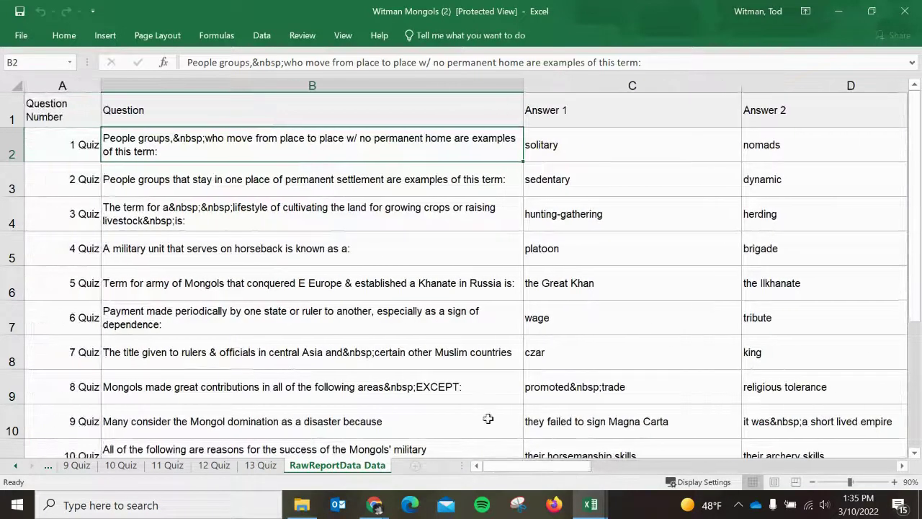
pyautogui.moveTo(129, 144); pyautogui.dragTo(112, 386)
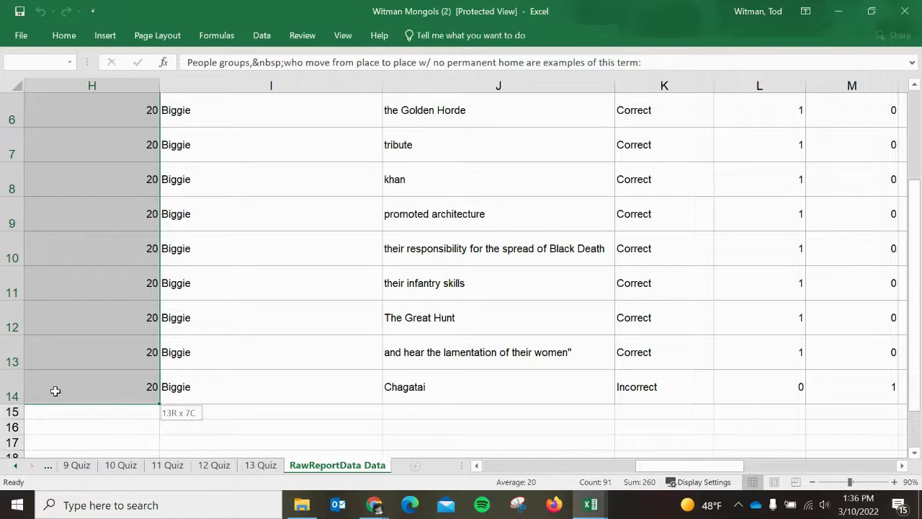
pyautogui.moveTo(39, 391); pyautogui.dragTo(427, 396)
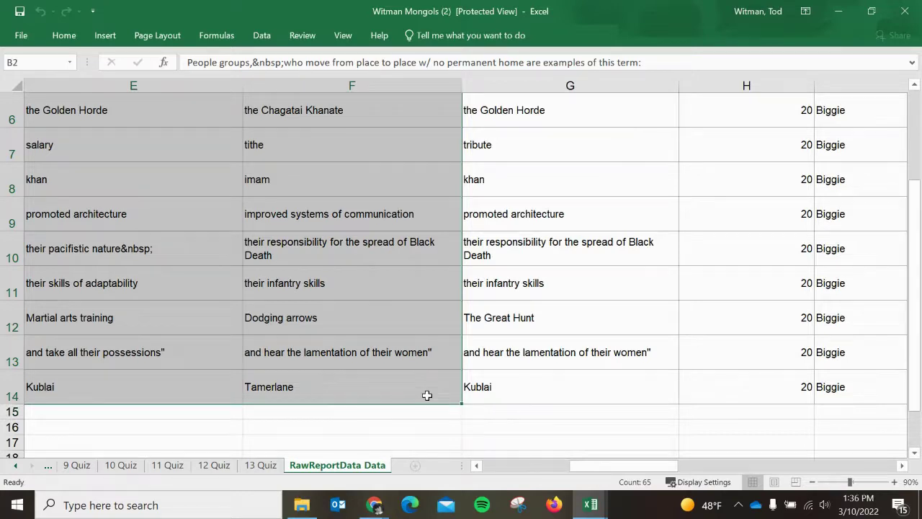
pyautogui.scroll(2, 427, 395)
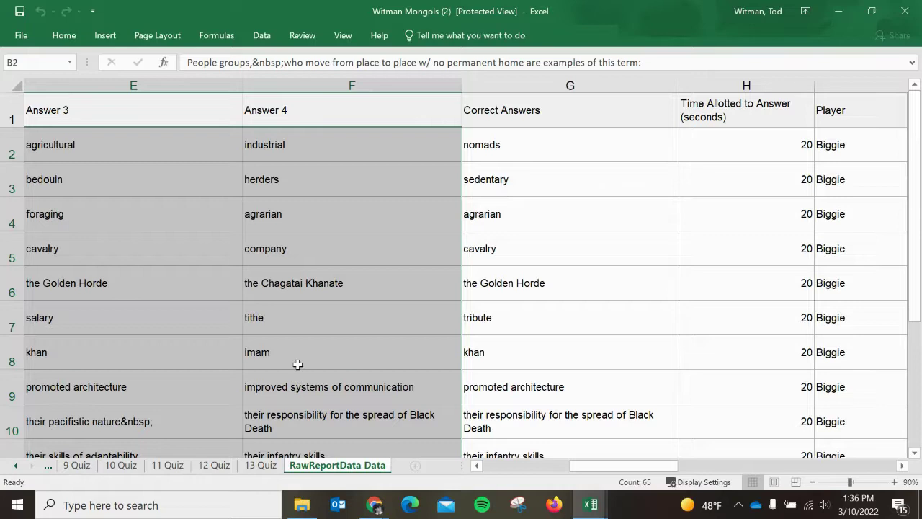
pyautogui.hotkey('ctrl', 'c')
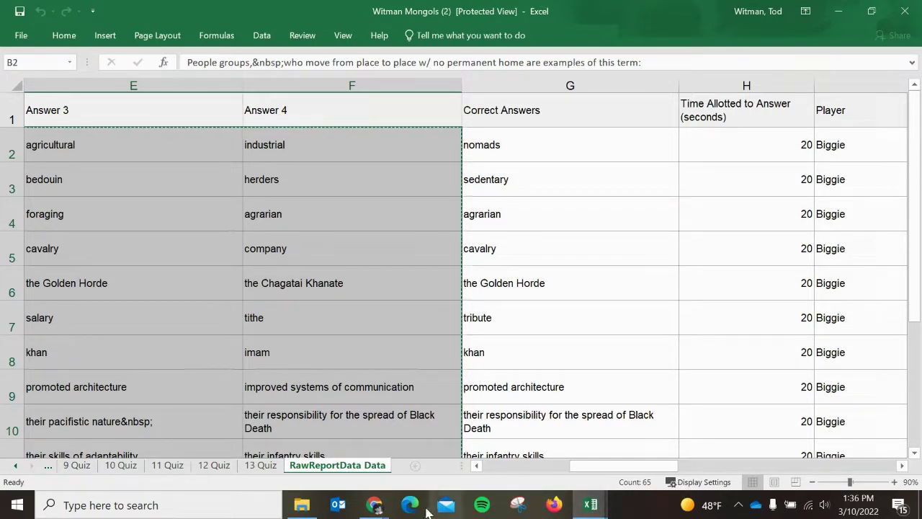
pyautogui.click(376, 504)
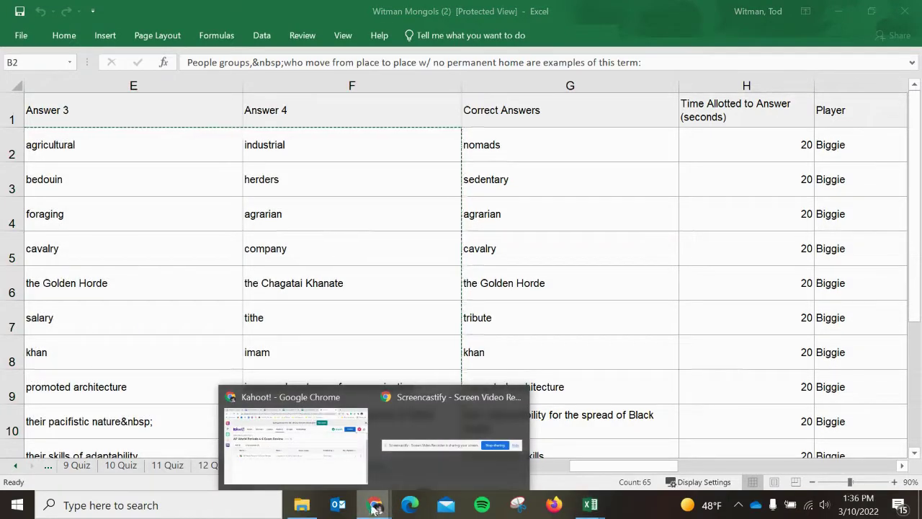
# Paste the questions and answers at cell A3 of the Copy of Gimkit Spreadsheet Import Template
pyautogui.click(378, 508)
pyautogui.click(378, 509)
pyautogui.click(336, 418)
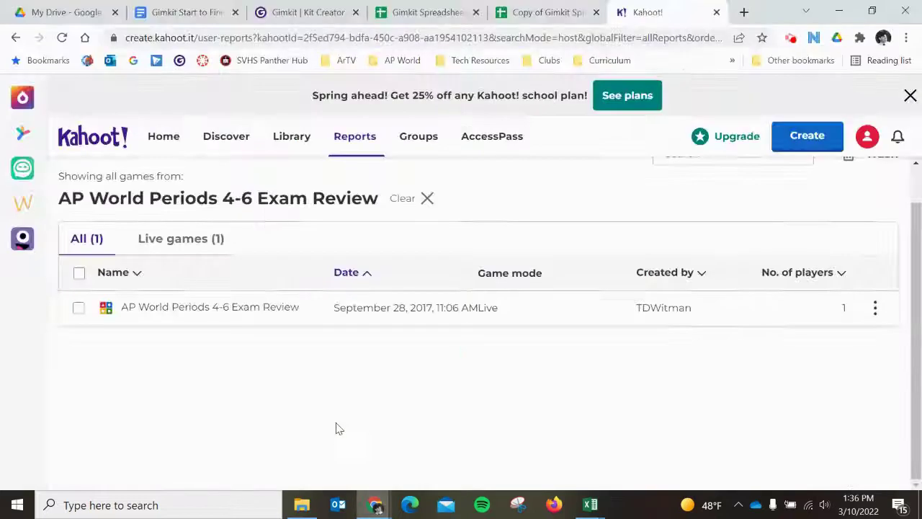
pyautogui.click(502, 16)
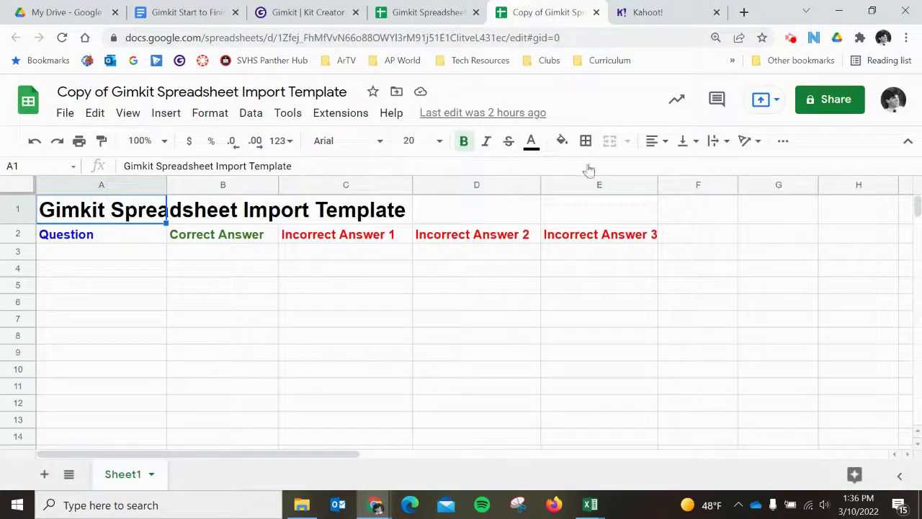
pyautogui.click(80, 255)
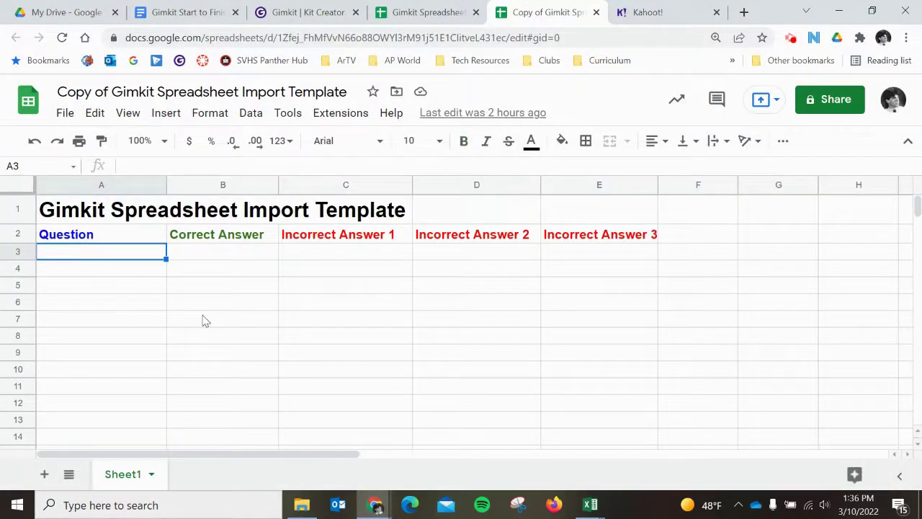
pyautogui.hotkey('ctrl', 'v')
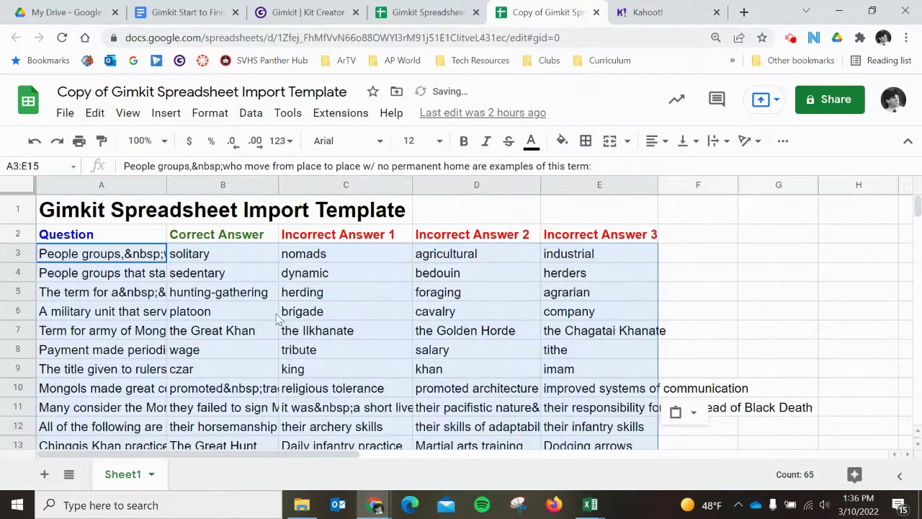
pyautogui.scroll(-3, 573, 341)
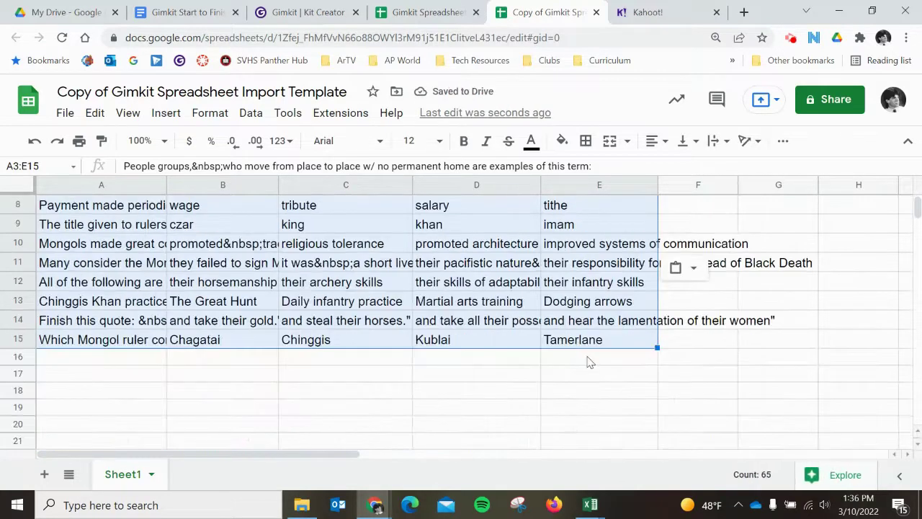
pyautogui.scroll(3, 587, 360)
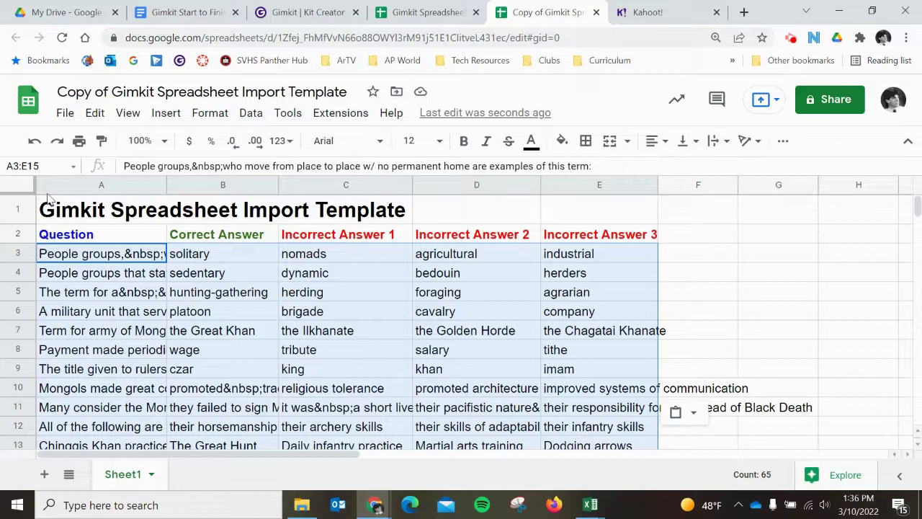
# Download the filled template as an .xlsx file and show the downloaded file's options
pyautogui.click(65, 112)
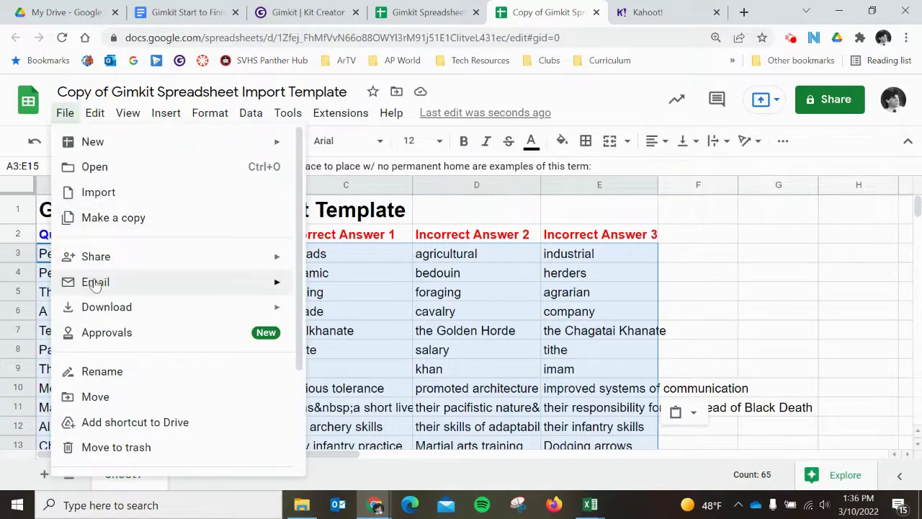
pyautogui.moveTo(101, 315)
pyautogui.click(353, 312)
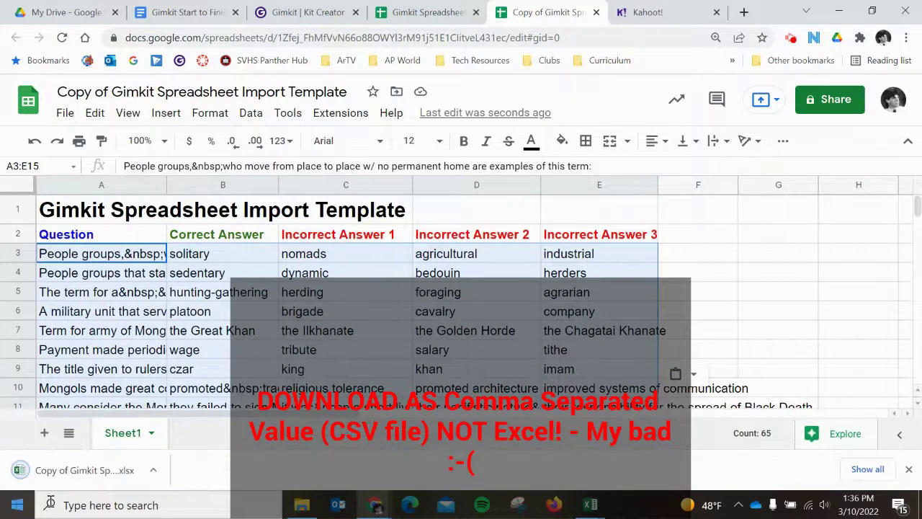
pyautogui.rightClick(94, 478)
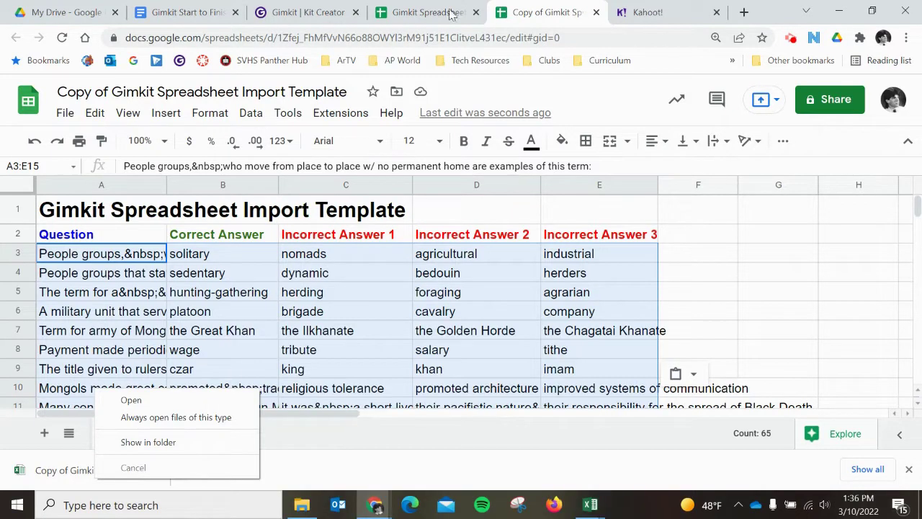
# Upload the Mongols Kahoot - Gimkit Spreadsheet Import - Sheet1 CSV from Downloads into the kit
pyautogui.click(301, 14)
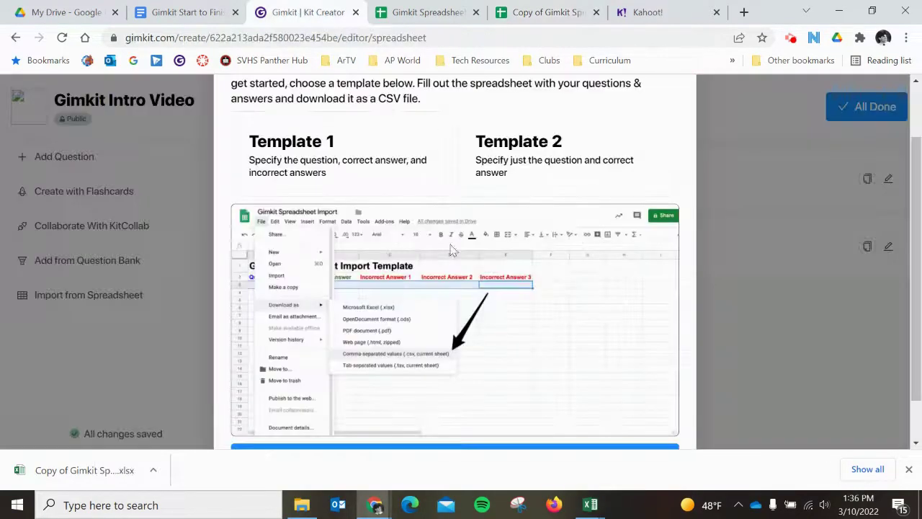
pyautogui.scroll(-1, 453, 249)
pyautogui.click(422, 403)
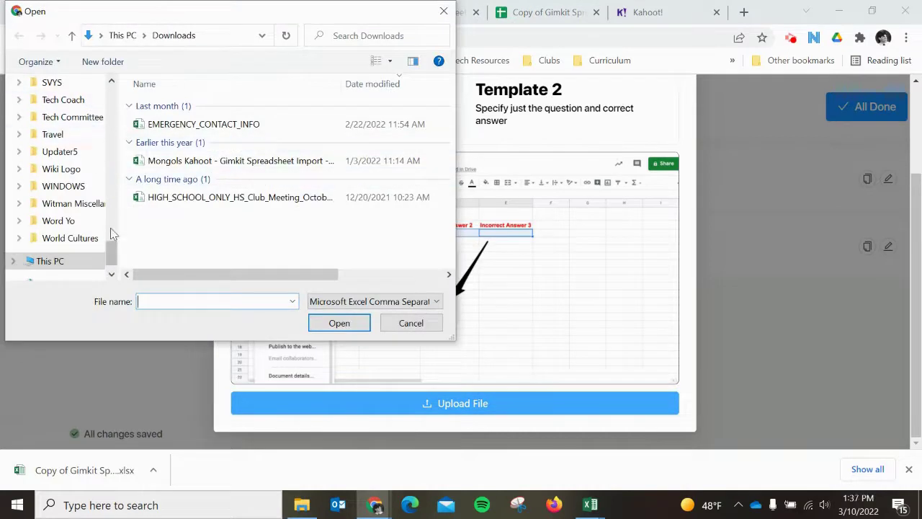
pyautogui.moveTo(112, 248); pyautogui.dragTo(148, 82)
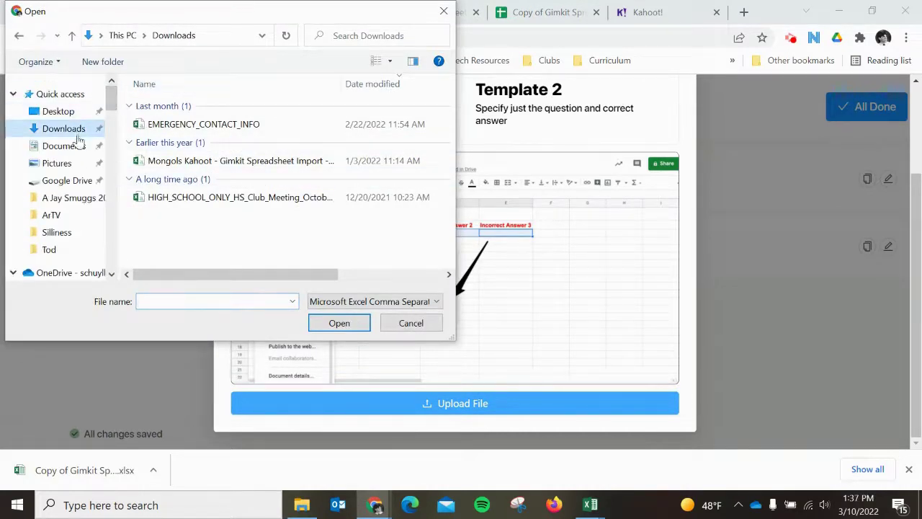
pyautogui.click(55, 127)
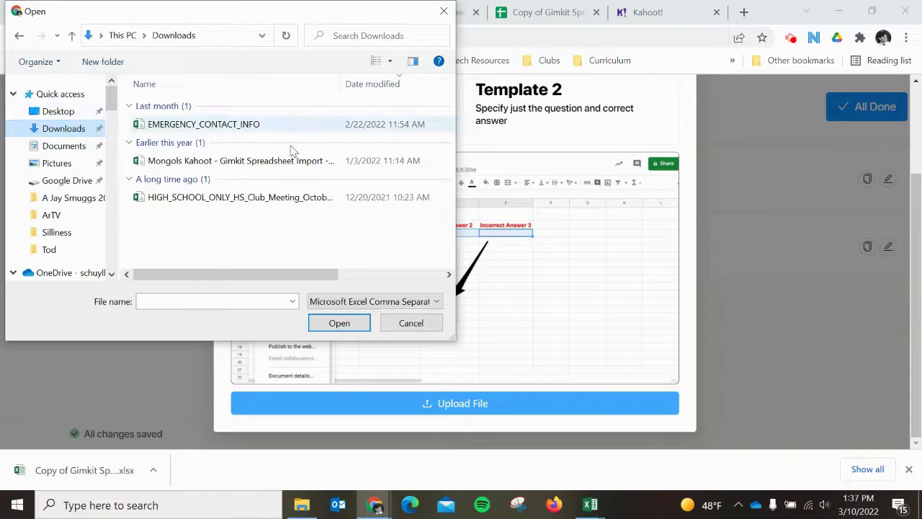
pyautogui.doubleClick(232, 162)
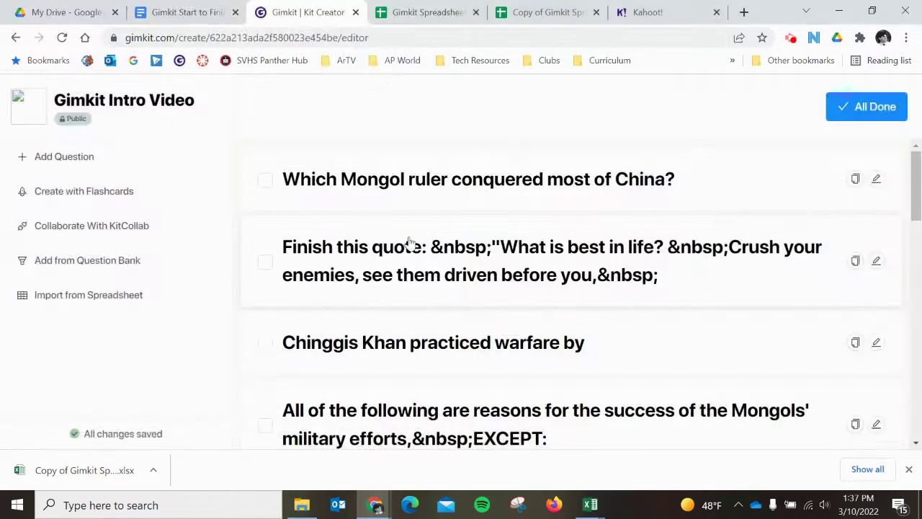
pyautogui.scroll(-7, 586, 291)
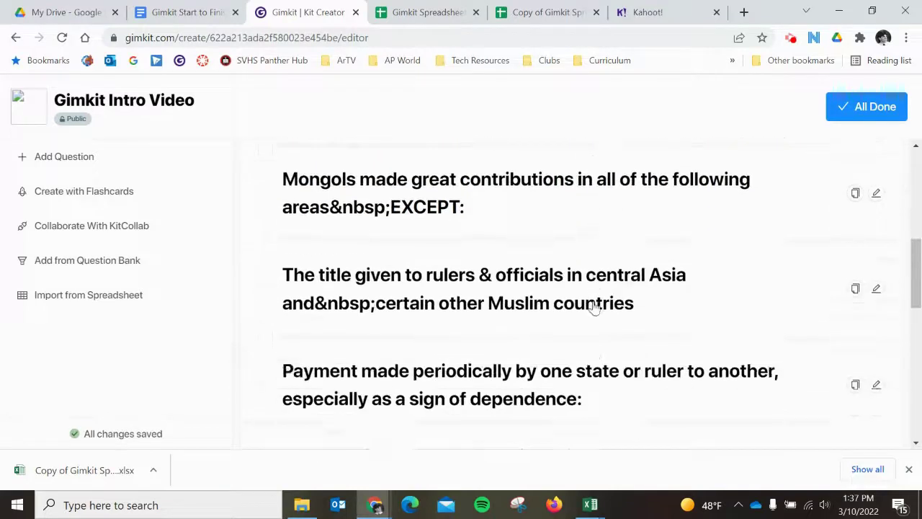
pyautogui.scroll(1, 589, 317)
pyautogui.scroll(6, 589, 327)
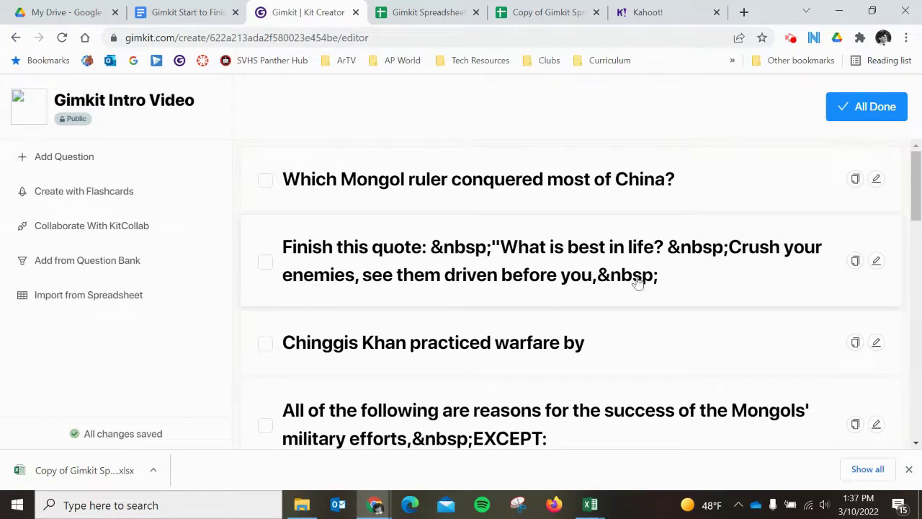
# Delete the &nbsp; codes after 'Finish this quote:' and before 'Crush' in the question text
pyautogui.click(876, 260)
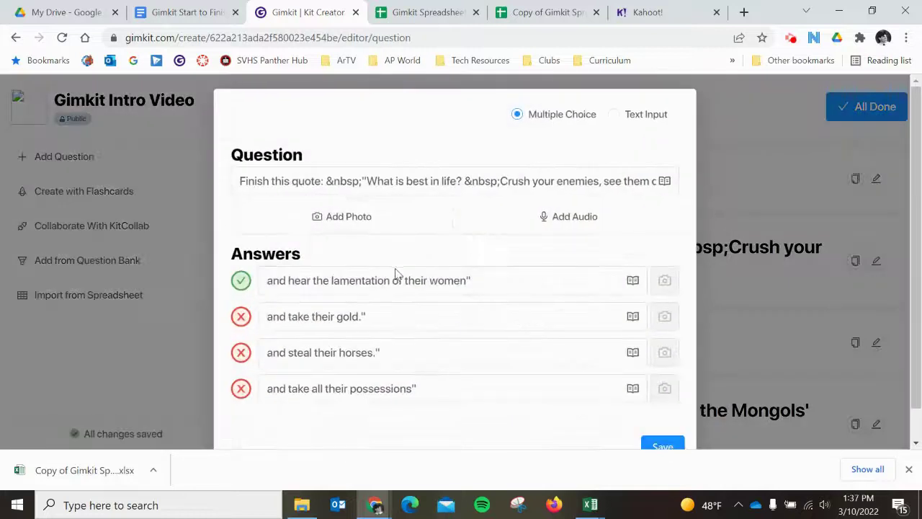
pyautogui.click(328, 182)
pyautogui.press('Delete')
pyautogui.press('Delete')
pyautogui.press('Delete')
pyautogui.press('Delete')
pyautogui.press('Delete')
pyautogui.press('Delete')
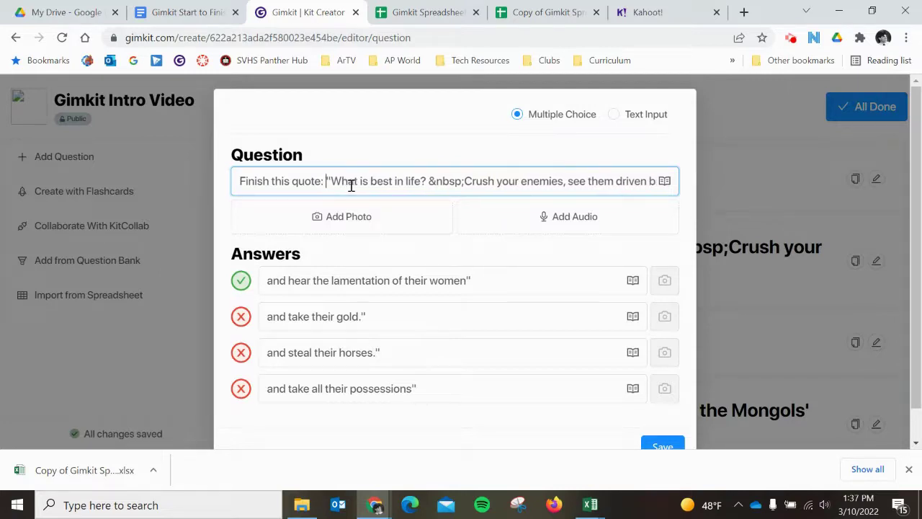
pyautogui.click(465, 184)
pyautogui.press('BackSpace')
pyautogui.press('BackSpace')
pyautogui.press('BackSpace')
pyautogui.press('BackSpace')
pyautogui.press('BackSpace')
pyautogui.press('BackSpace')
pyautogui.press('BackSpace')
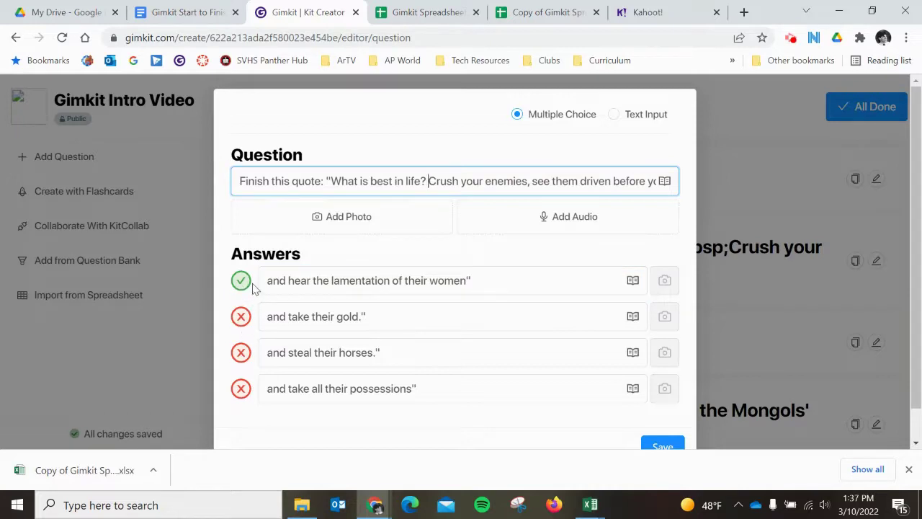
# Keep 'and hear the lamentation of their women' as the only correct answer and save
pyautogui.click(241, 321)
pyautogui.click(241, 282)
pyautogui.click(241, 282)
pyautogui.click(240, 317)
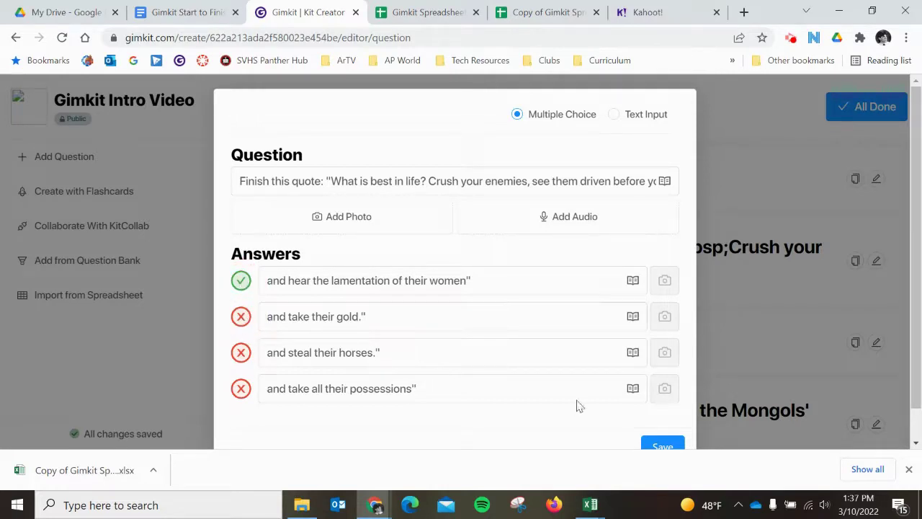
pyautogui.click(660, 445)
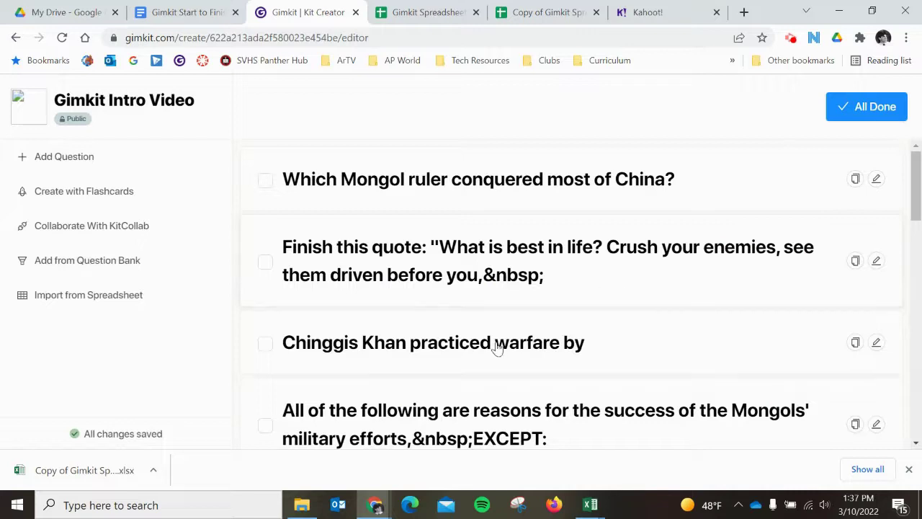
# Close the download bar, mark the kit All Done, and go to Gimkit Spreadsheet Import Template 2
pyautogui.scroll(-8, 545, 375)
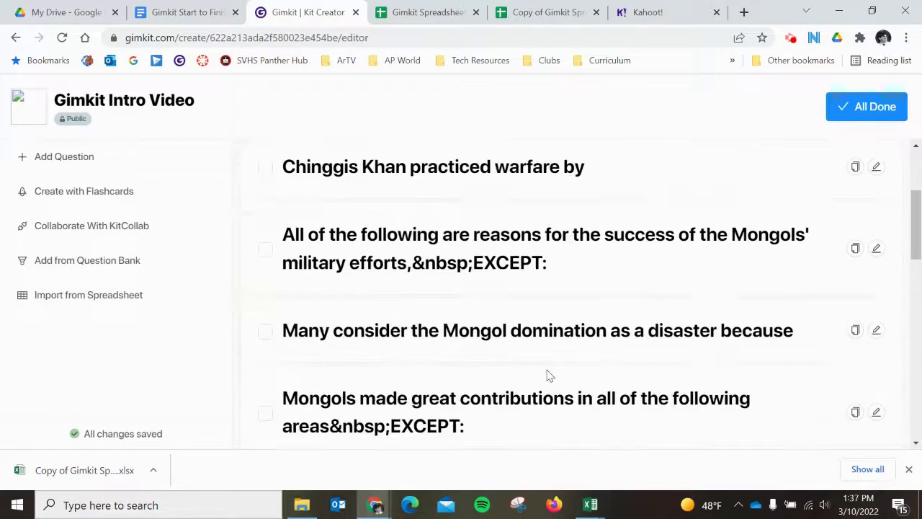
pyautogui.click(908, 469)
pyautogui.click(886, 114)
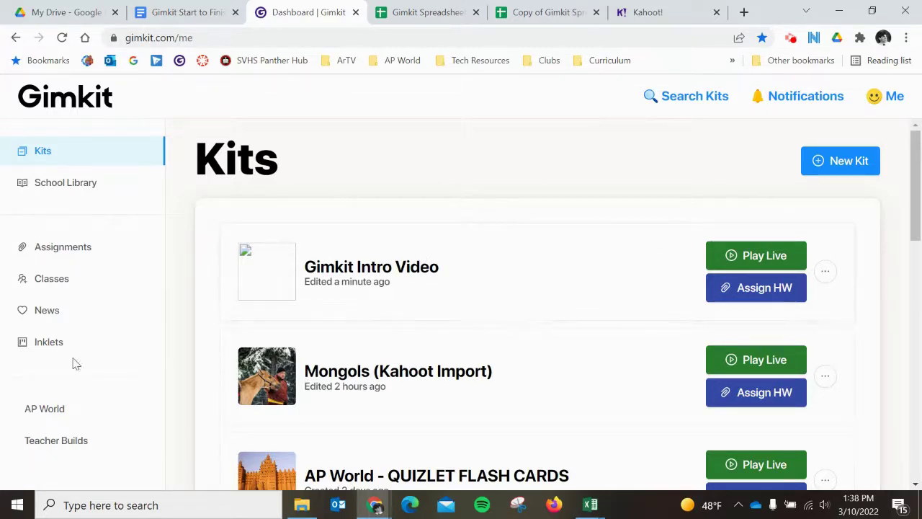
pyautogui.click(435, 17)
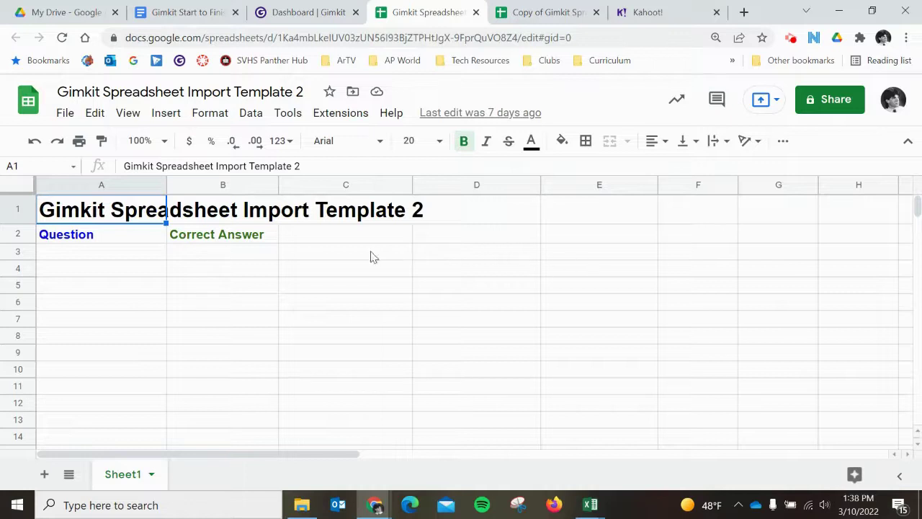
# Review the Mongol questions in the Copy of Gimkit Spreadsheet Import Template and open its File menu
pyautogui.click(571, 14)
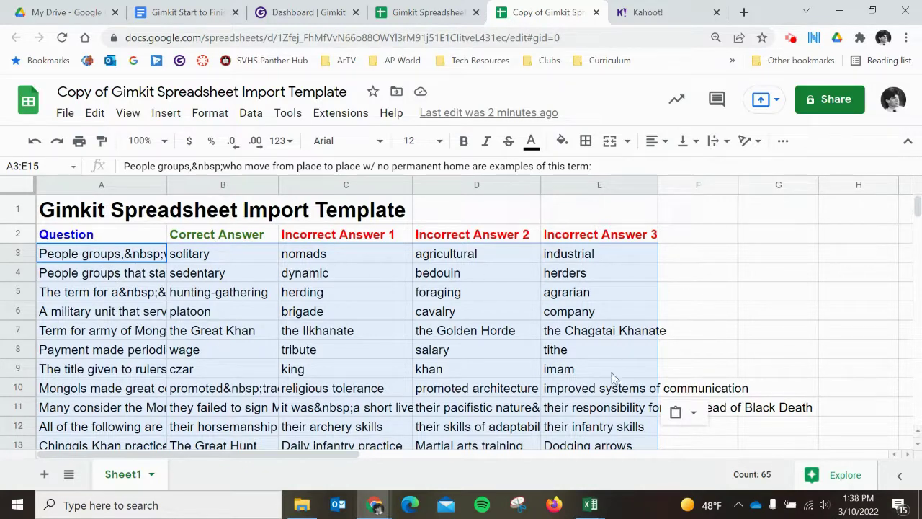
pyautogui.scroll(-3, 361, 339)
pyautogui.scroll(3, 411, 335)
pyautogui.scroll(-3, 320, 361)
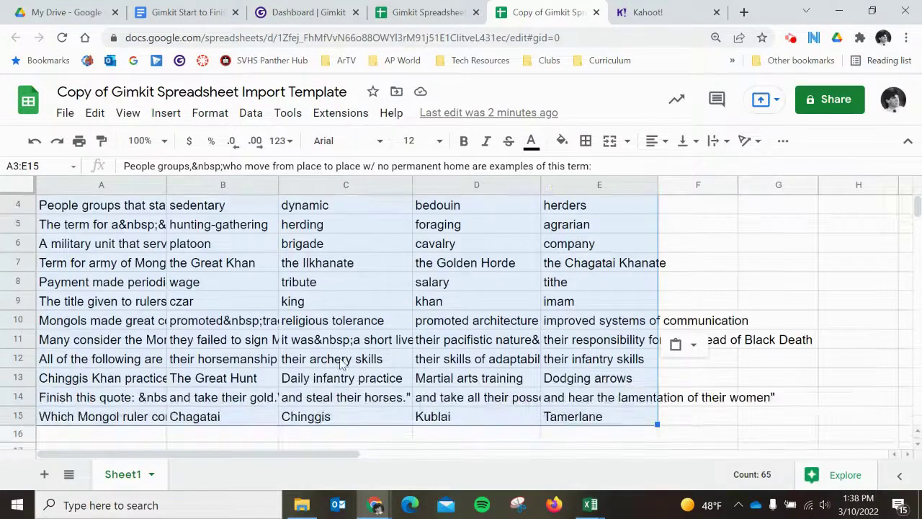
pyautogui.scroll(3, 395, 328)
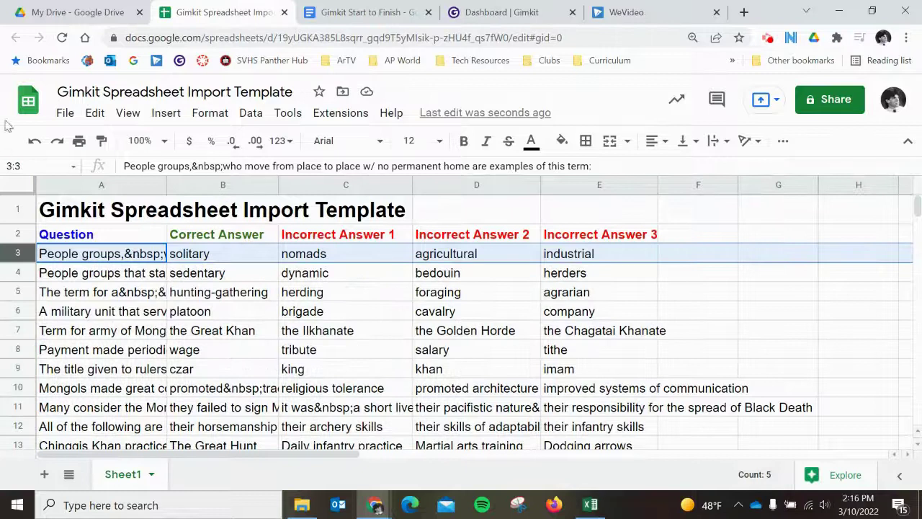
pyautogui.click(72, 115)
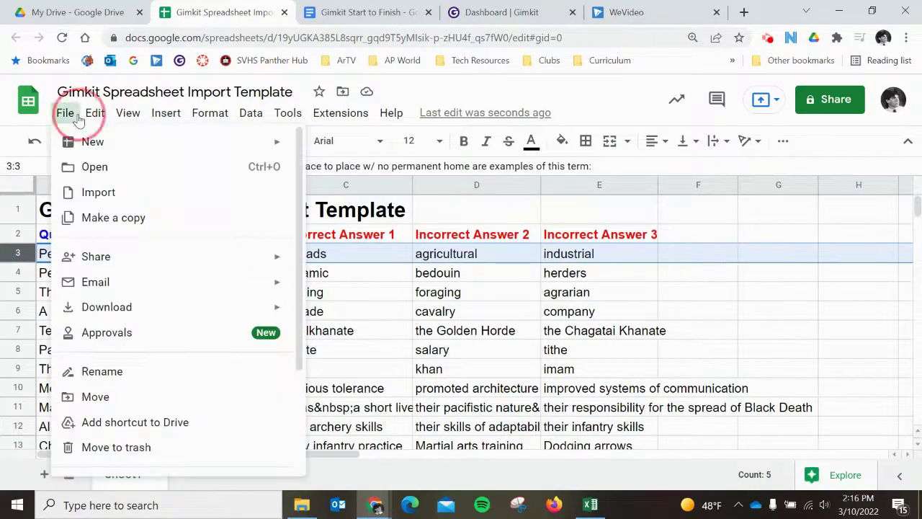
# Download the sheet as Comma Separated Values (.csv) and return to the Gimkit Kits dashboard
pyautogui.moveTo(89, 317)
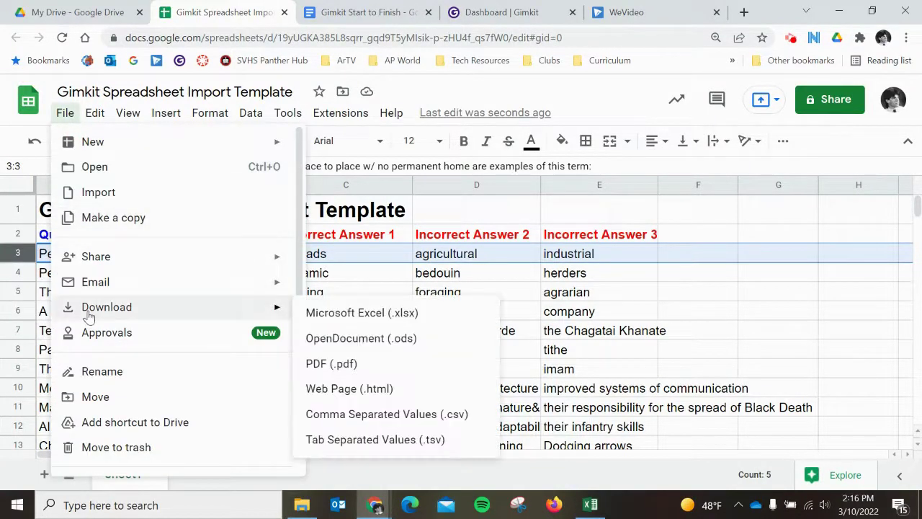
pyautogui.click(389, 416)
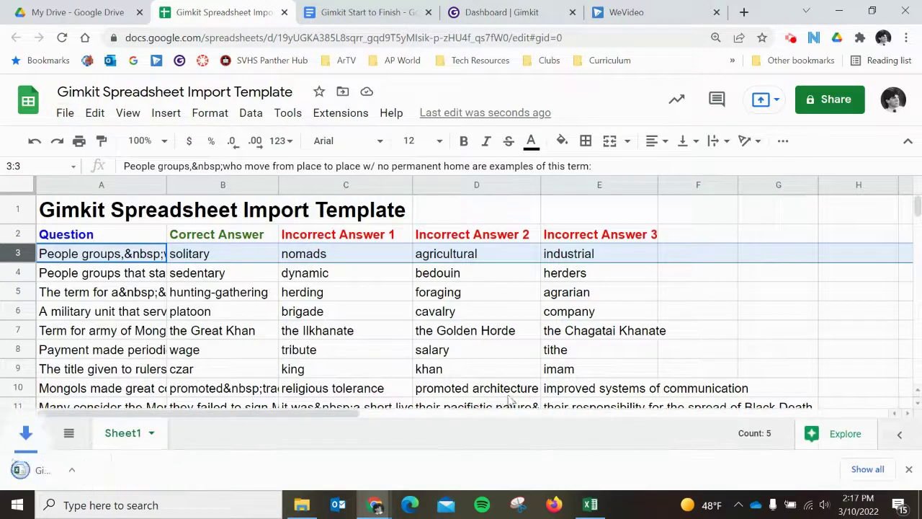
pyautogui.click(908, 469)
pyautogui.click(491, 12)
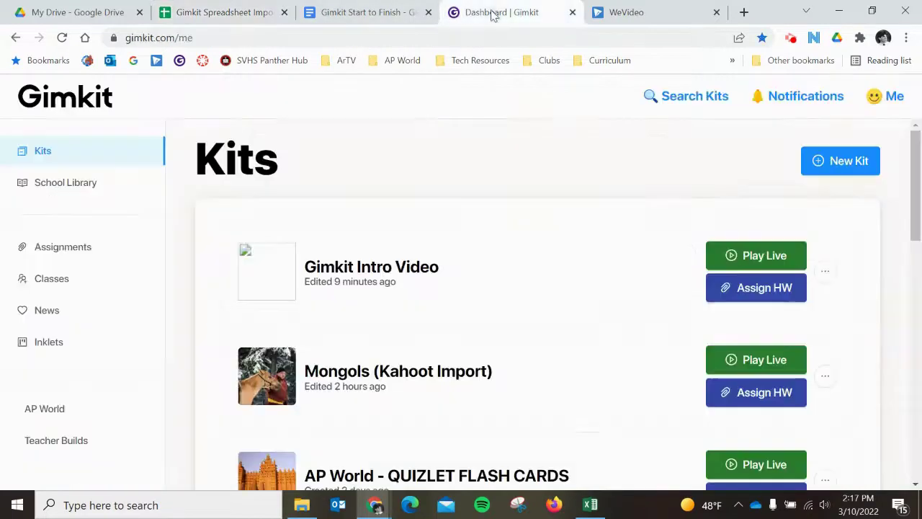
# Open the Gimkit Intro Video kit for editing and start an Import from Spreadsheet
pyautogui.click(827, 272)
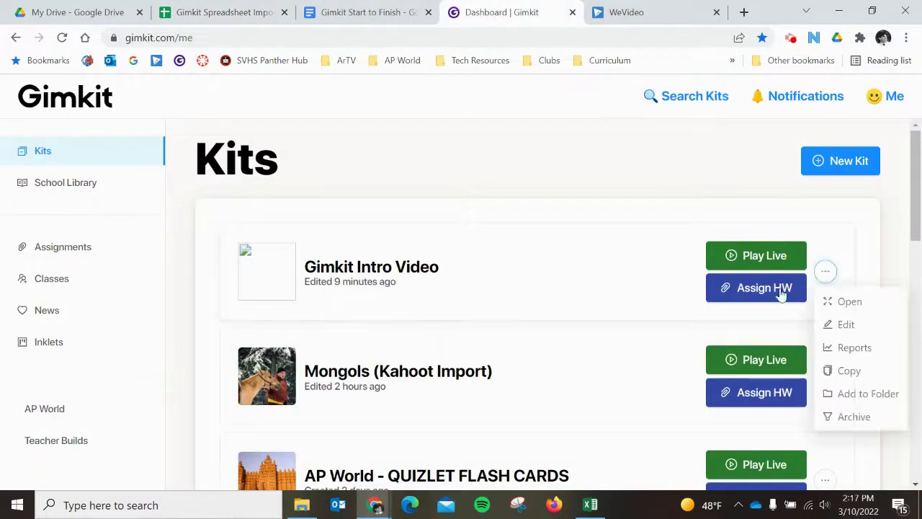
pyautogui.click(845, 326)
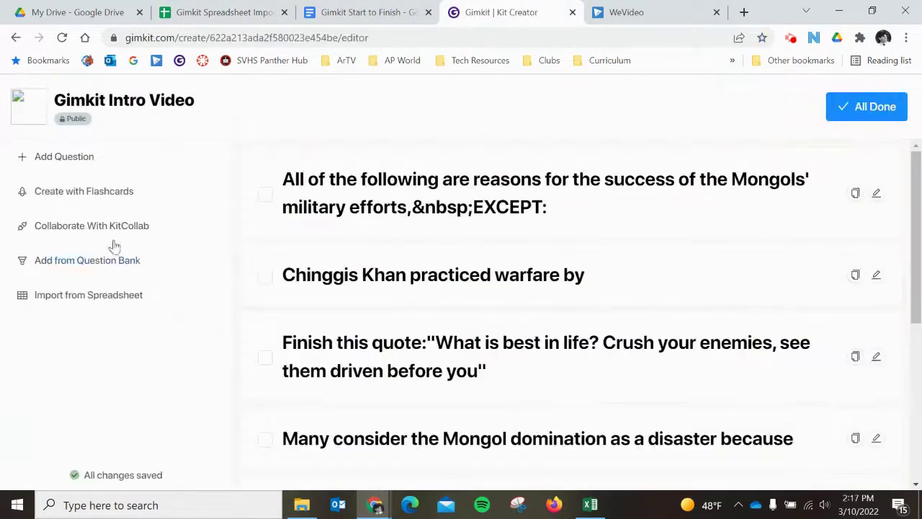
pyautogui.click(75, 294)
# Upload the 'Gimkit Spreadsheet Import Template - Sheet1' CSV and scroll through the added questions
pyautogui.scroll(-2, 489, 405)
pyautogui.scroll(-1, 490, 406)
pyautogui.click(463, 444)
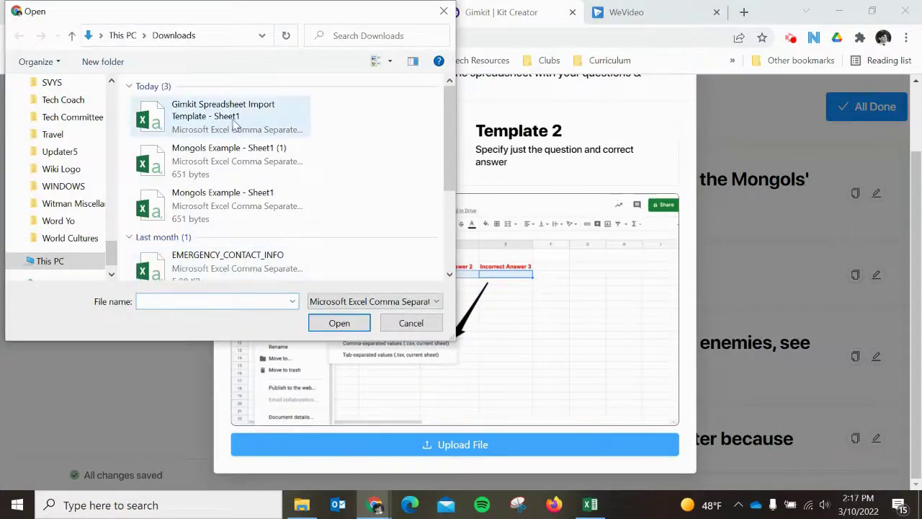
pyautogui.doubleClick(234, 126)
pyautogui.scroll(-5, 737, 334)
pyautogui.scroll(-10, 740, 389)
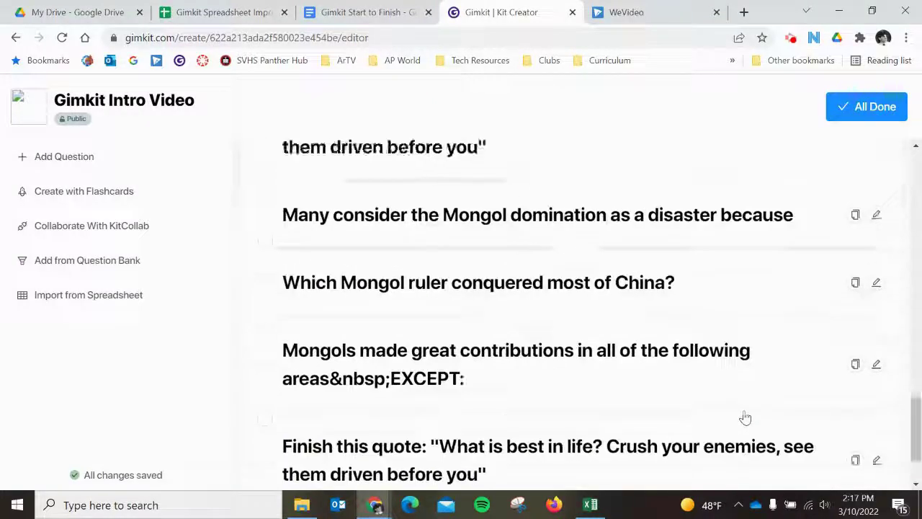
# Review the imported questions, then choose All Done to return to the Kits dashboard
pyautogui.scroll(15, 745, 417)
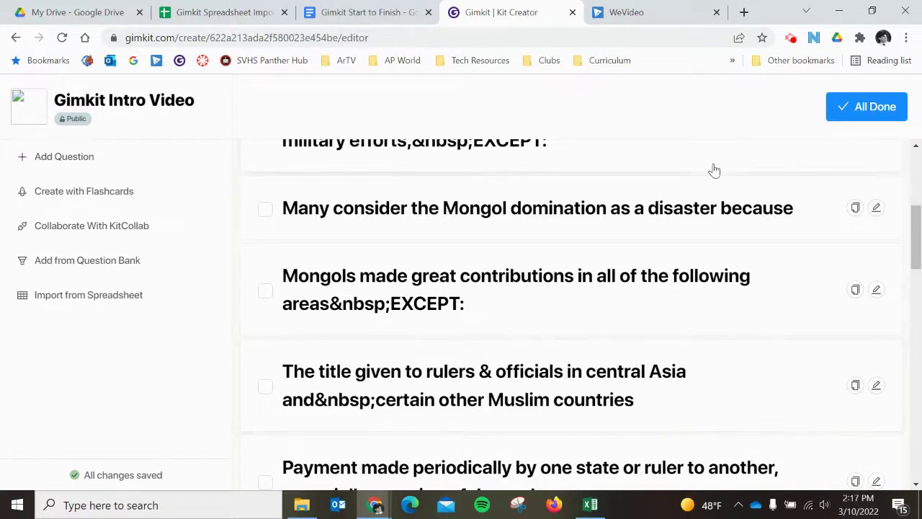
pyautogui.scroll(2, 697, 245)
pyautogui.scroll(2, 697, 245)
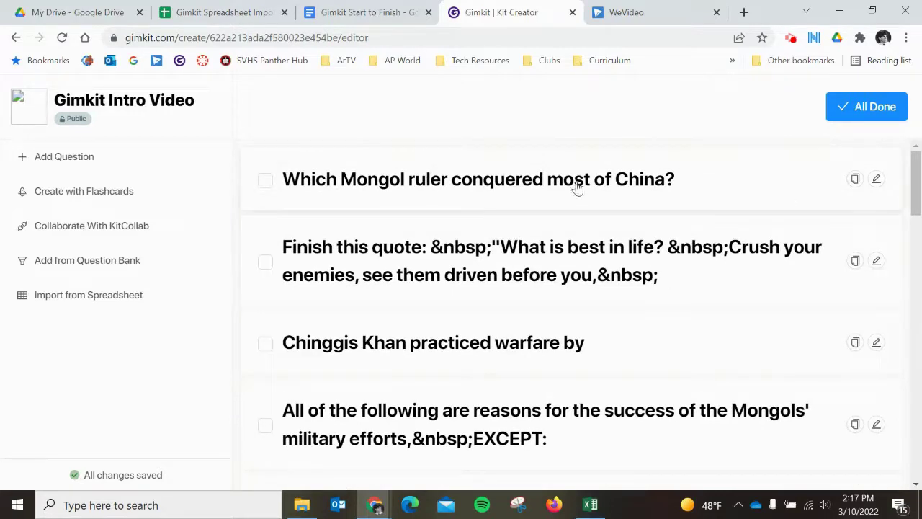
pyautogui.click(870, 107)
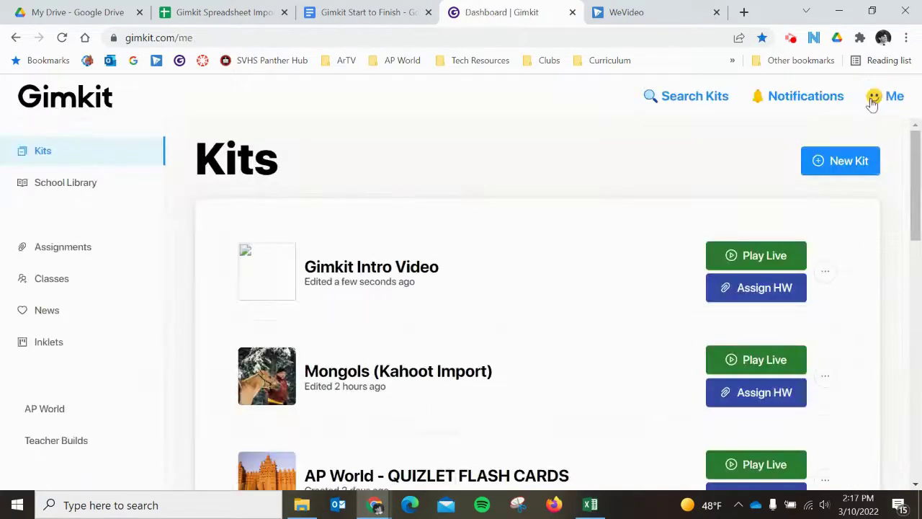